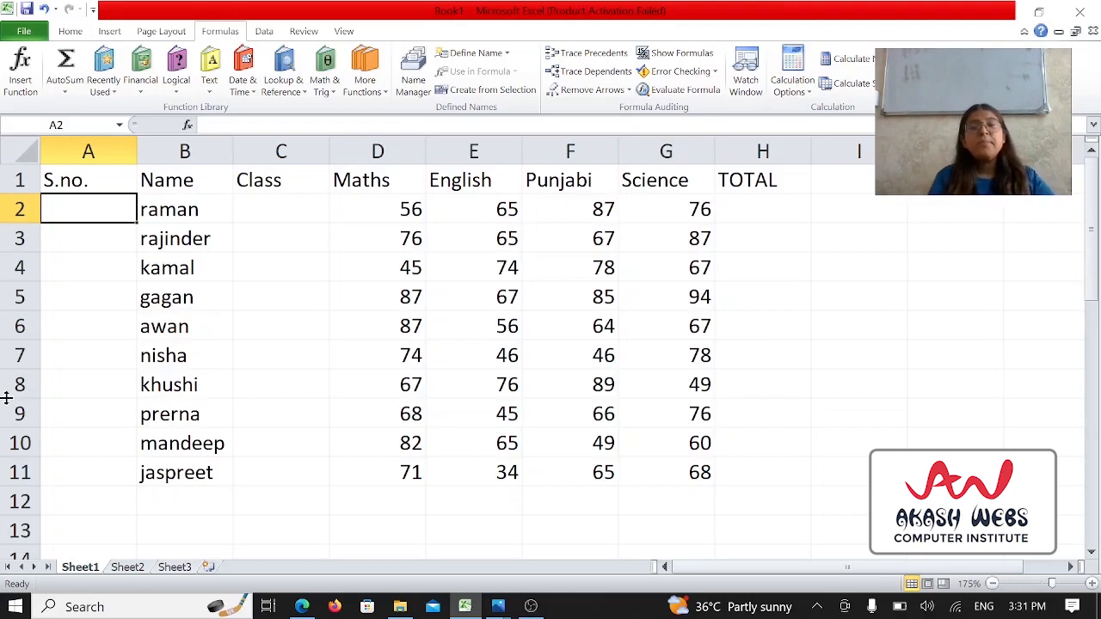
Enter the serial numbers 1 and 2 in cells A2 and A3 of the S.no. column
click(862, 274)
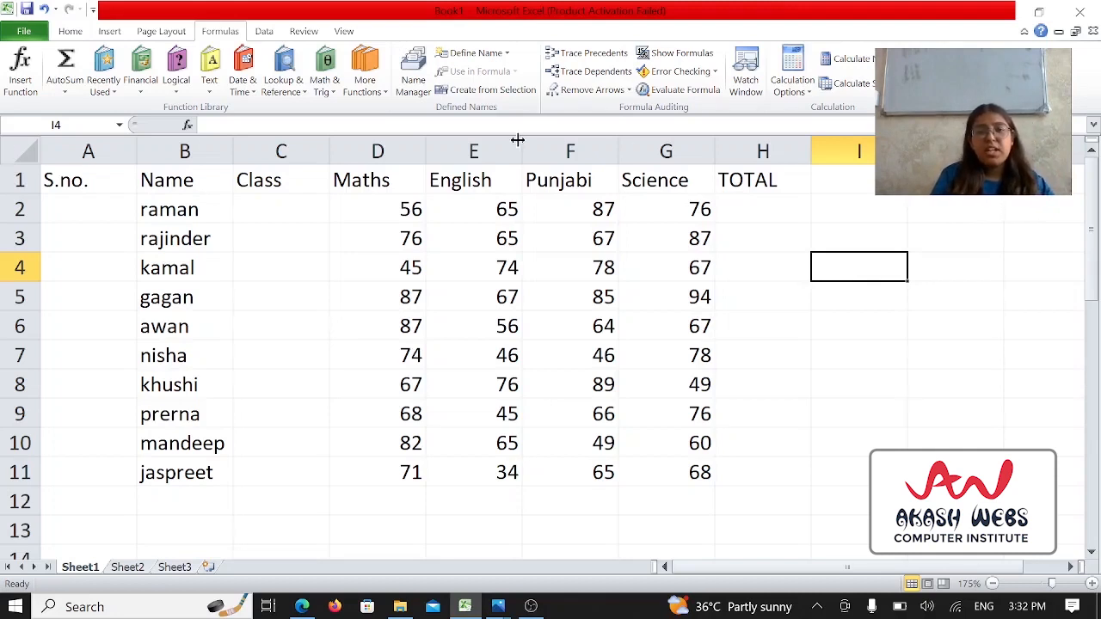
click(128, 201)
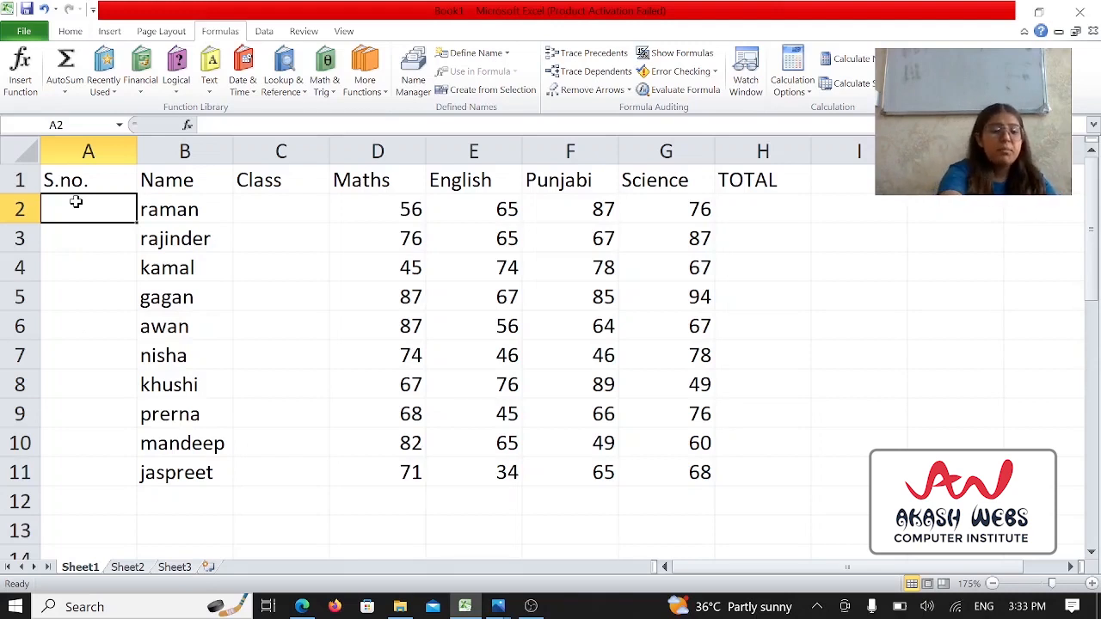
text(1)
click(82, 234)
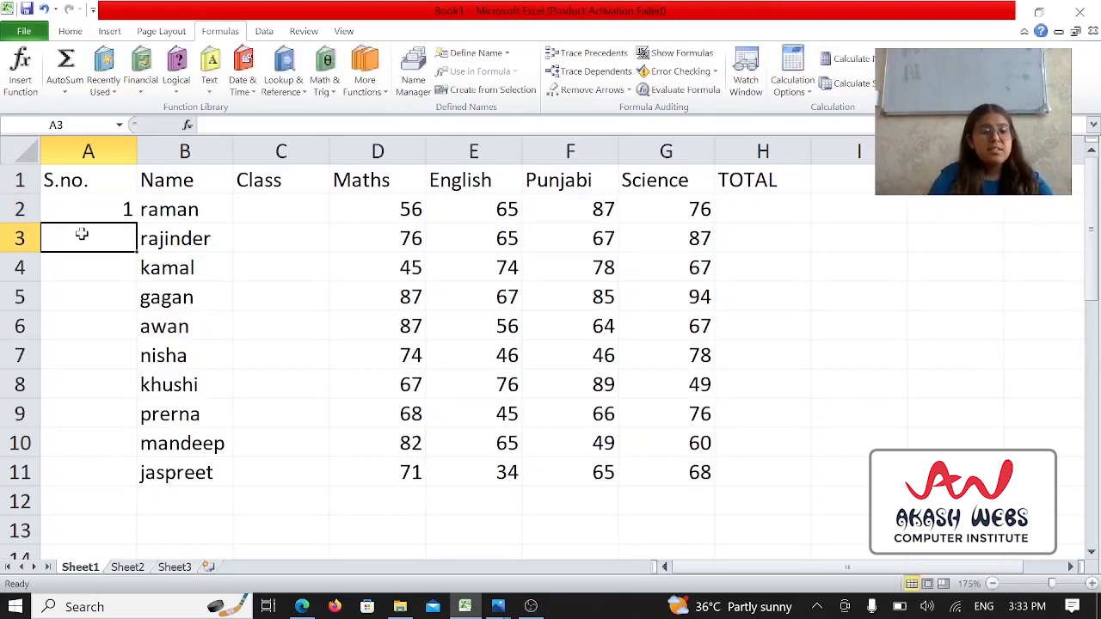
text(2)
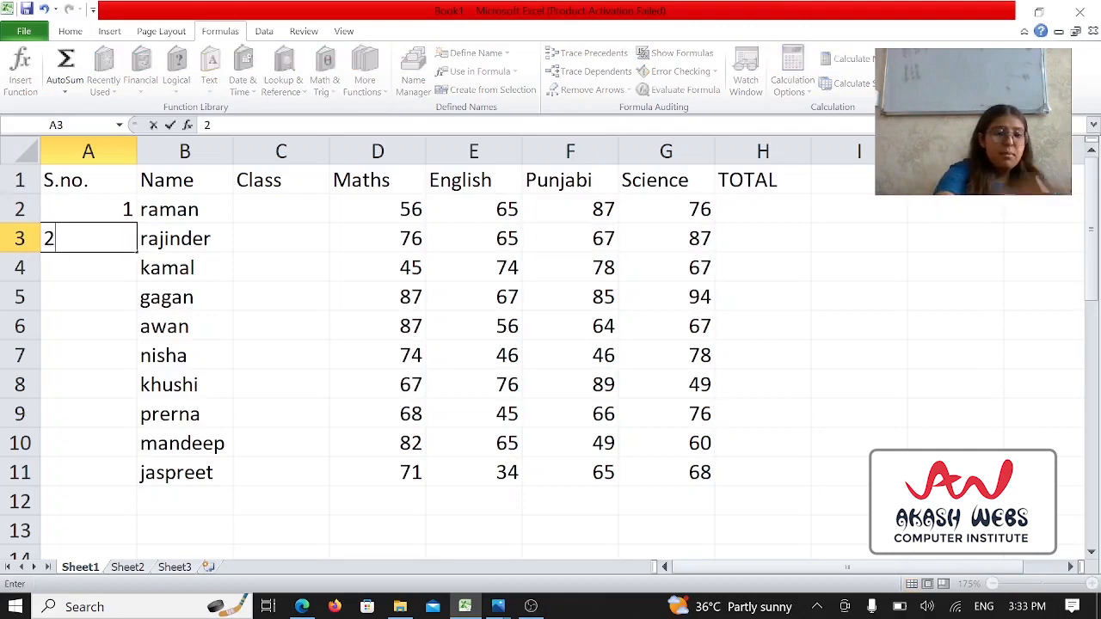
Extend the number series from A2:A3 down to A11 so every student row has a serial number
click(94, 207)
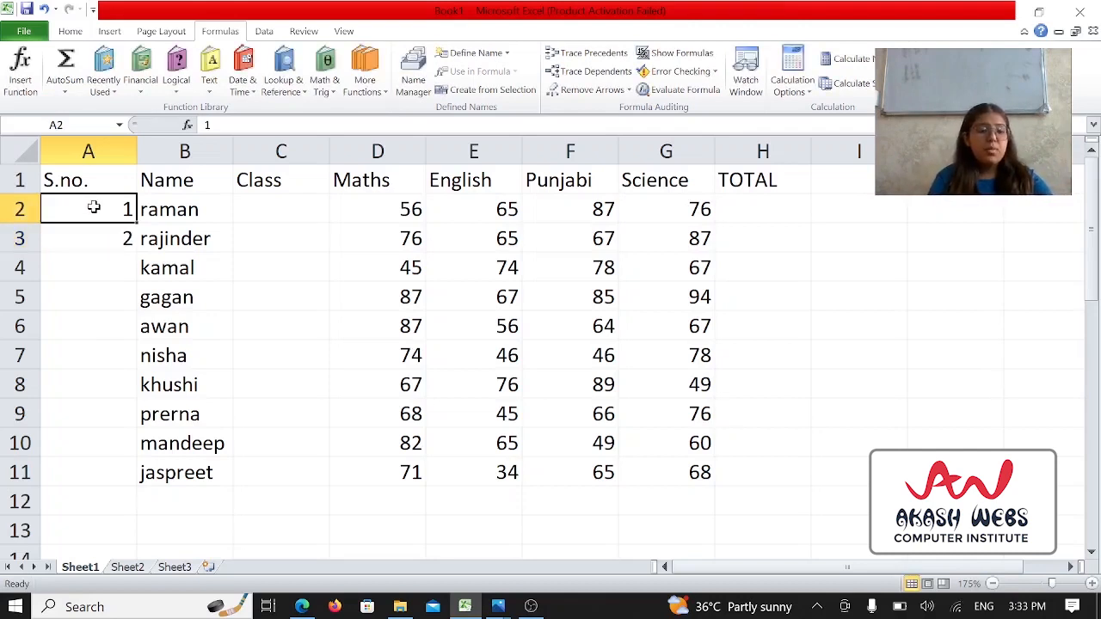
drag(94, 208, 96, 239)
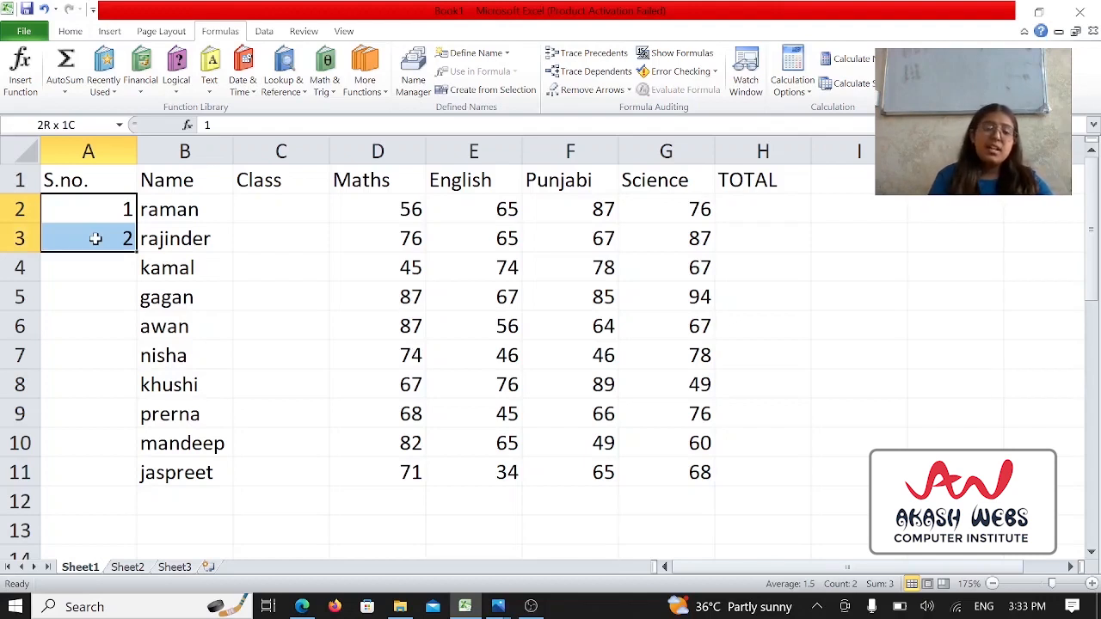
drag(96, 239, 95, 238)
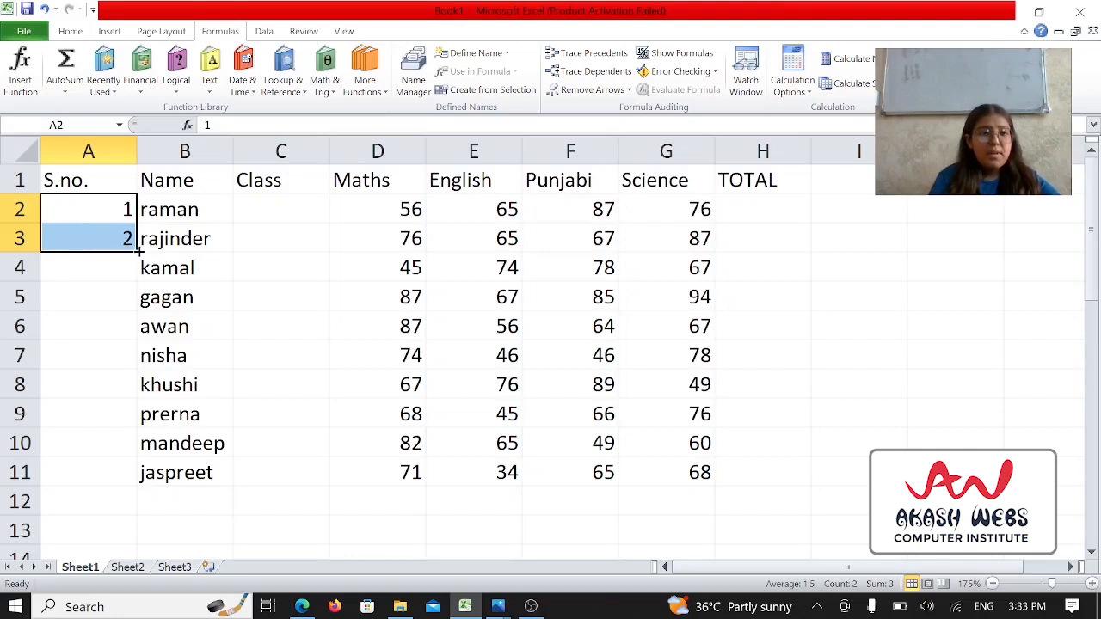
drag(136, 250, 131, 491)
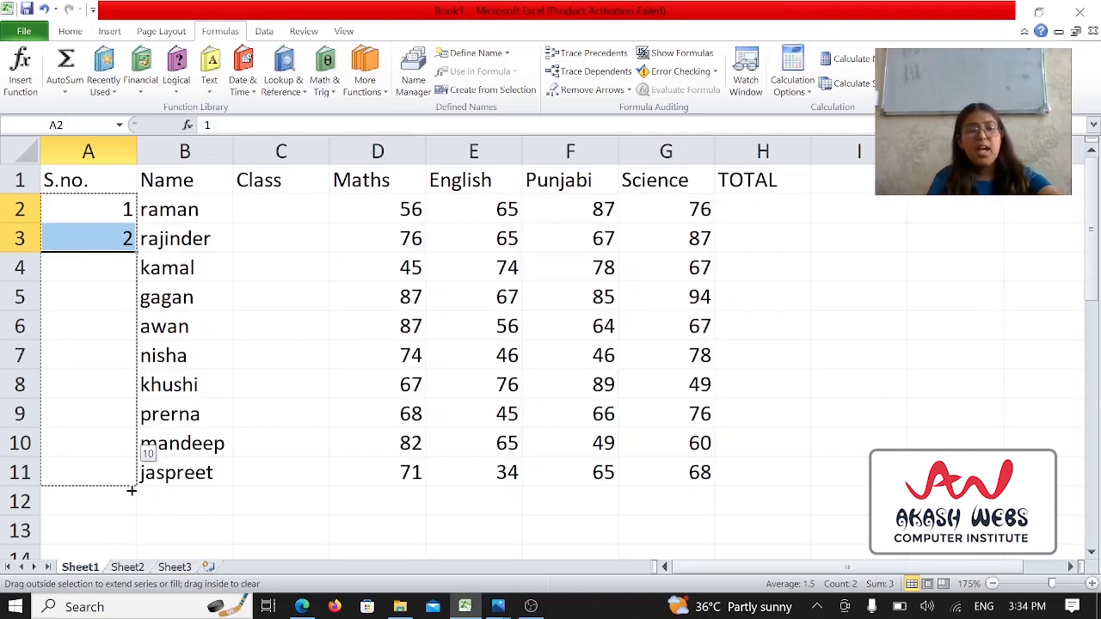
drag(132, 491, 137, 490)
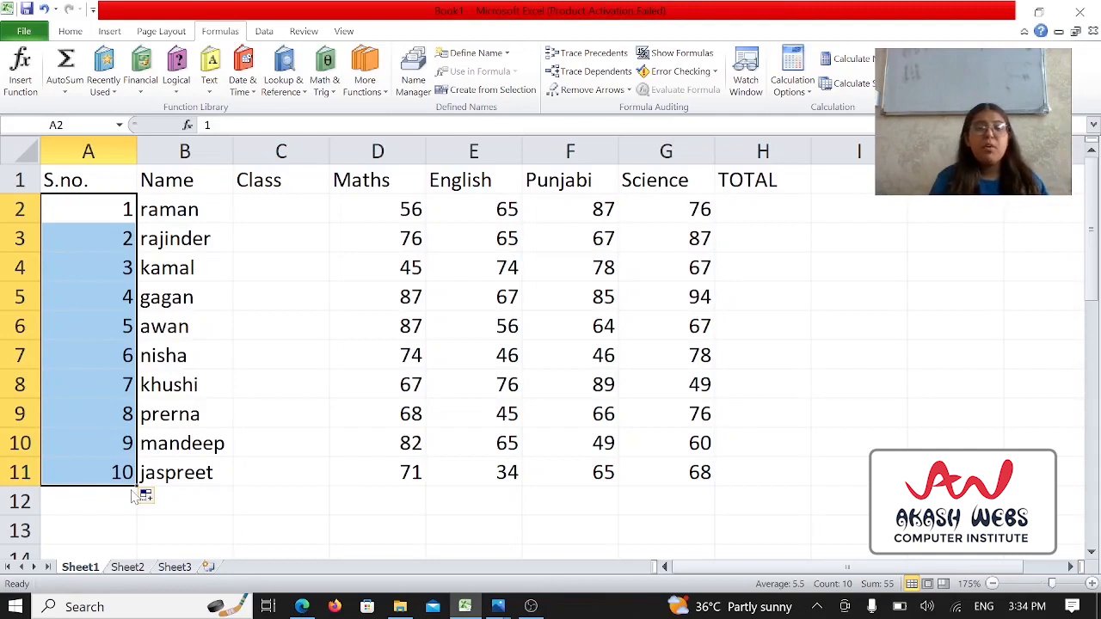
click(95, 208)
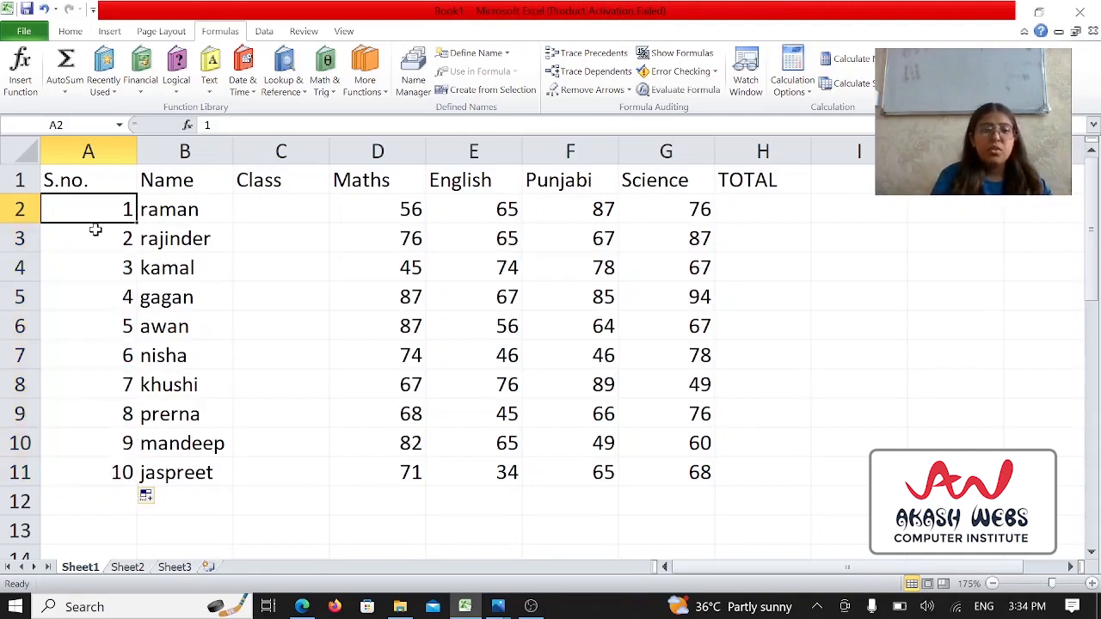
click(95, 230)
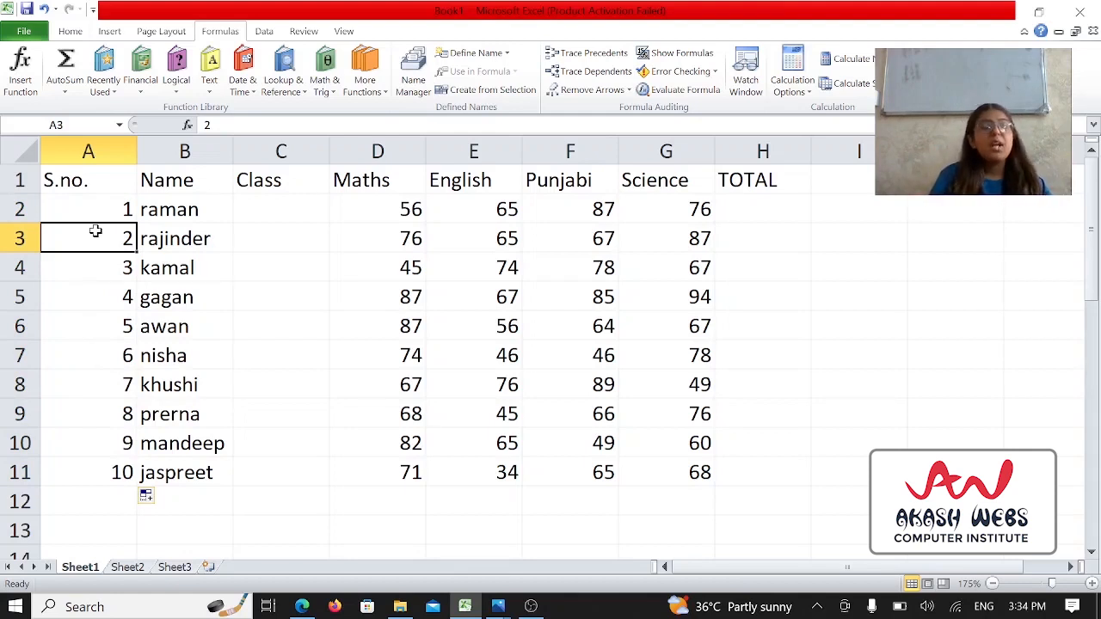
Enter 10th as the class in cells C2 and C3
click(285, 212)
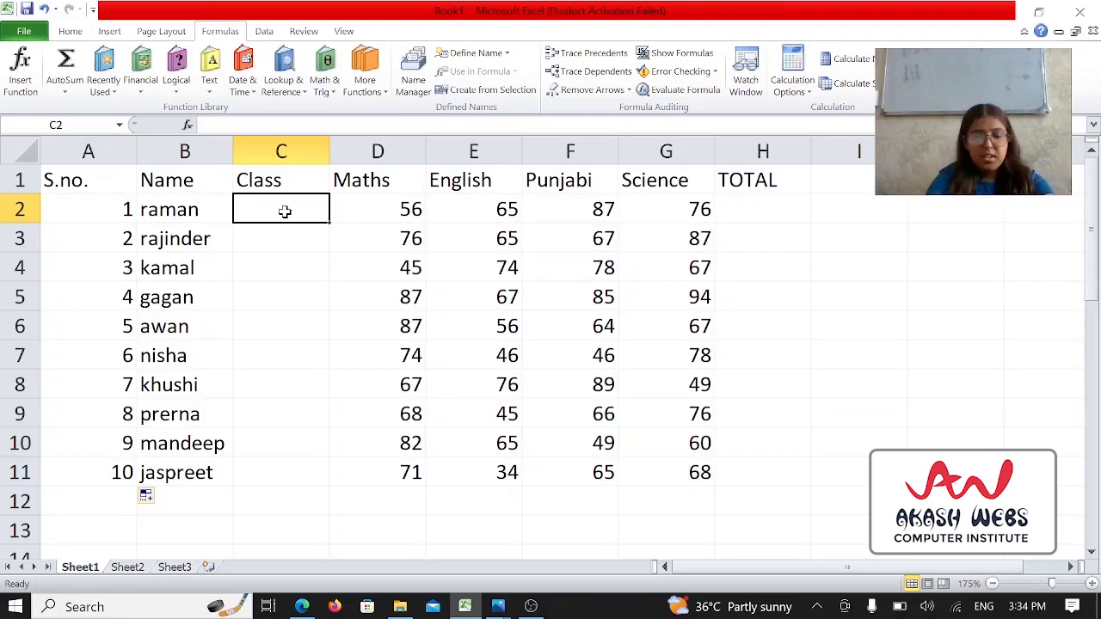
text(10th)
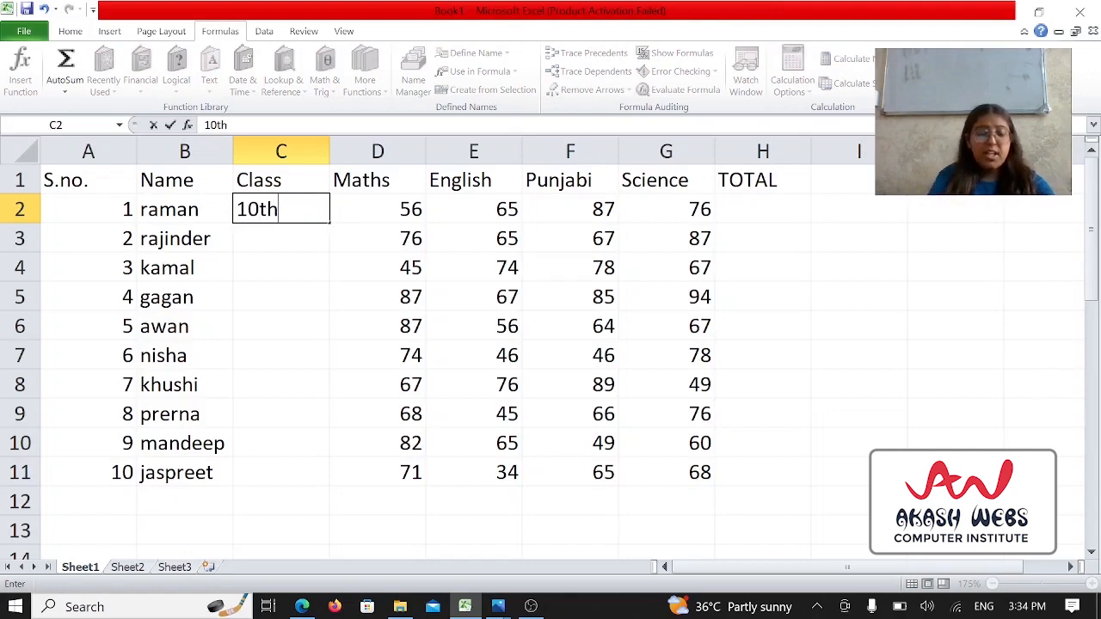
click(270, 236)
text(1)
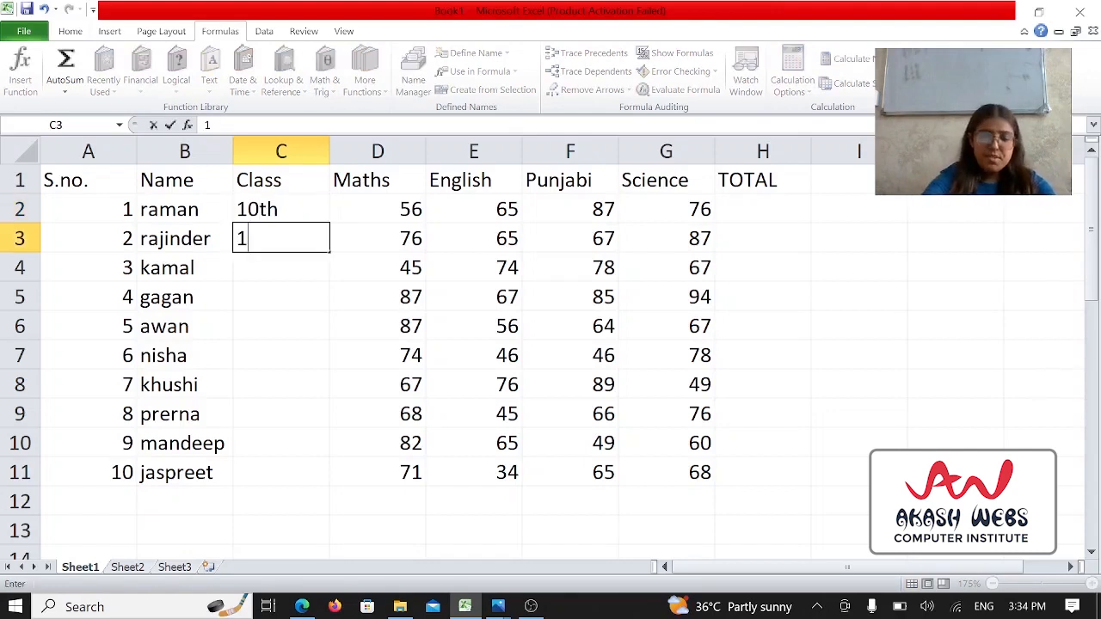
text(0th)
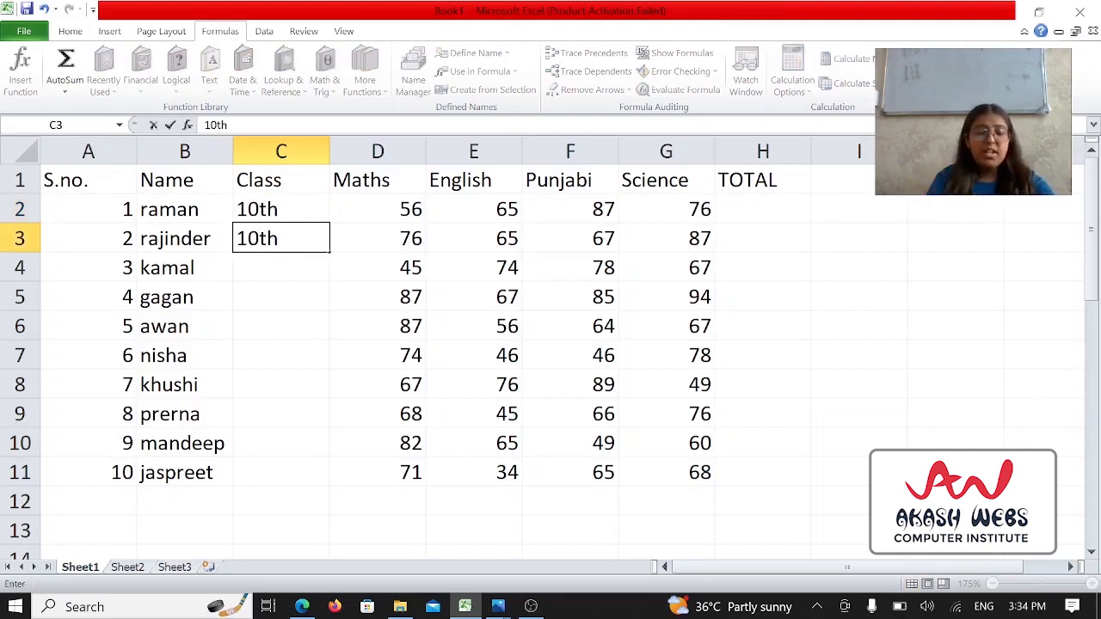
Fill the 10th entries from C2:C3 down the Class column to C11
click(287, 209)
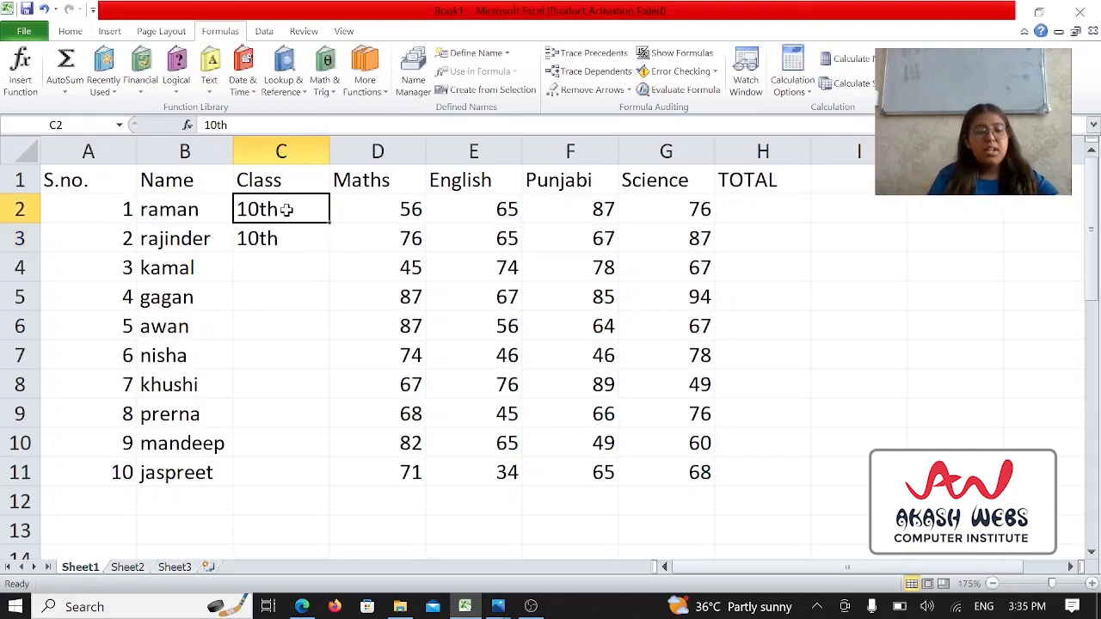
drag(287, 209, 287, 239)
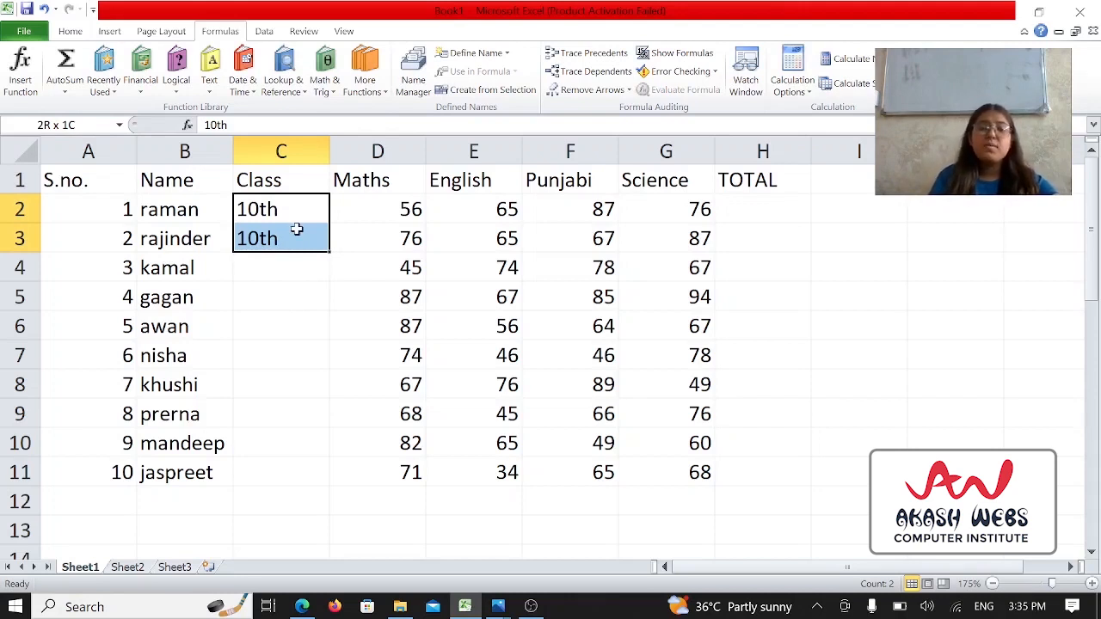
drag(296, 229, 295, 227)
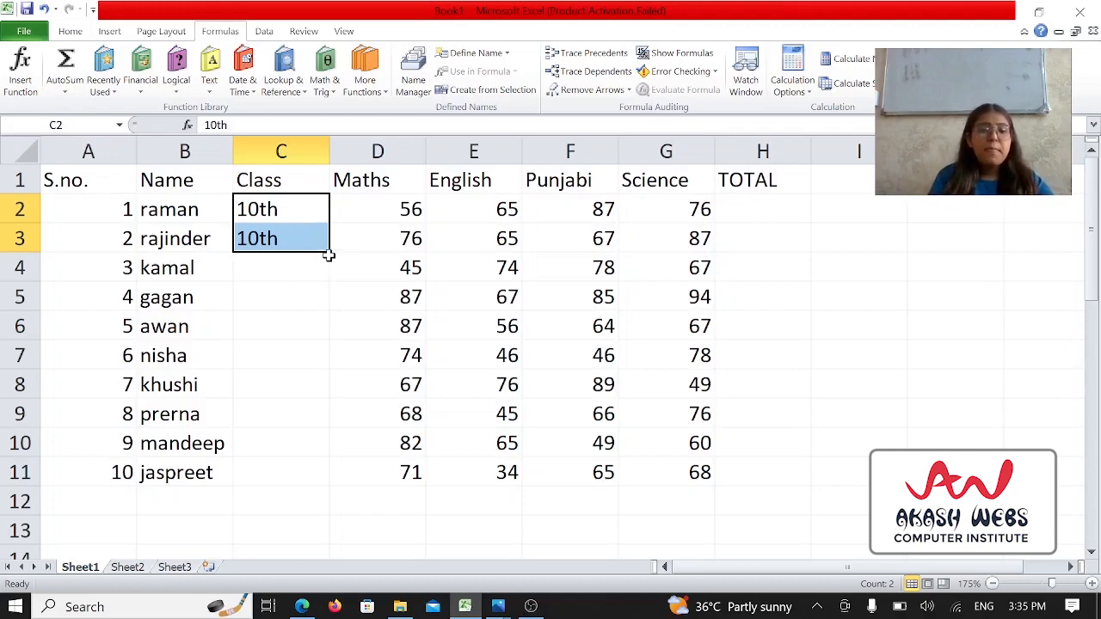
drag(329, 253, 326, 484)
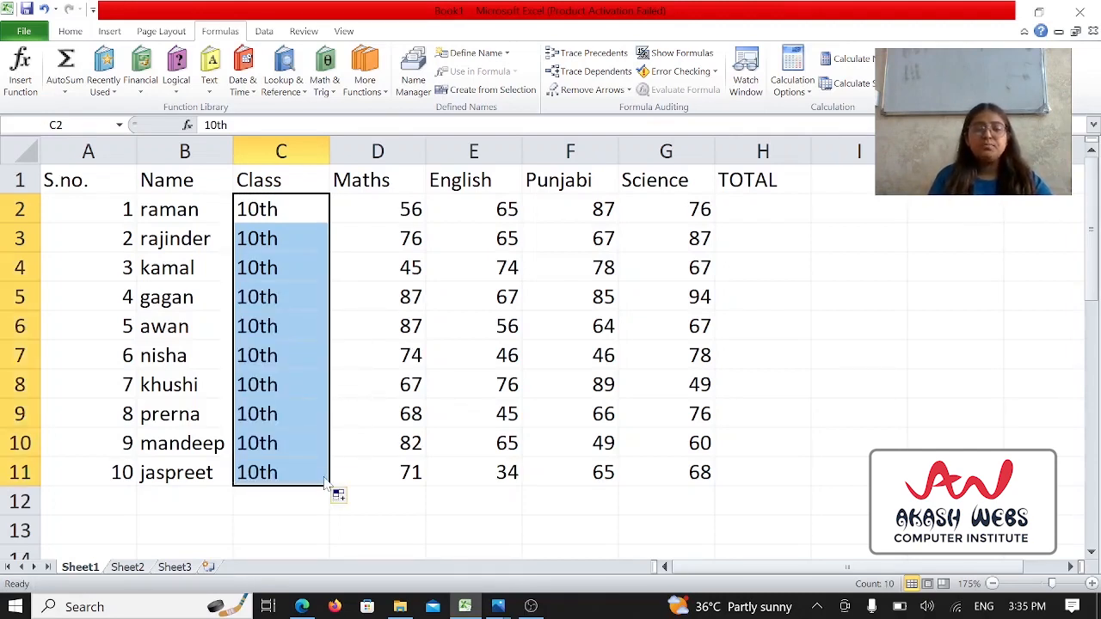
click(301, 489)
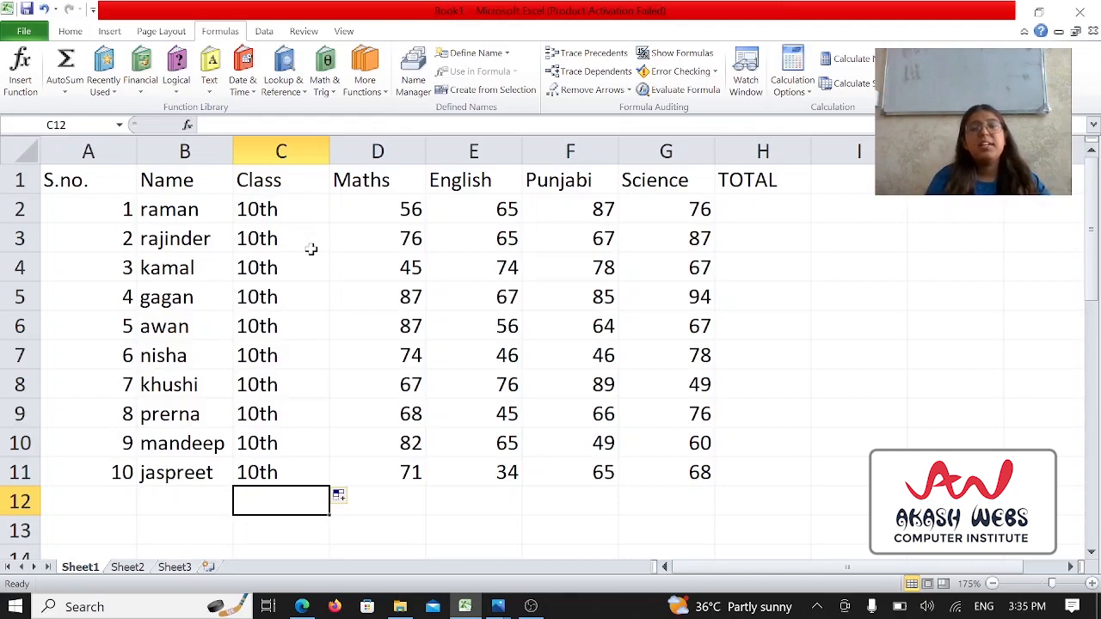
Total the first student's marks in H2 with an AutoSum of D2:G2
click(753, 215)
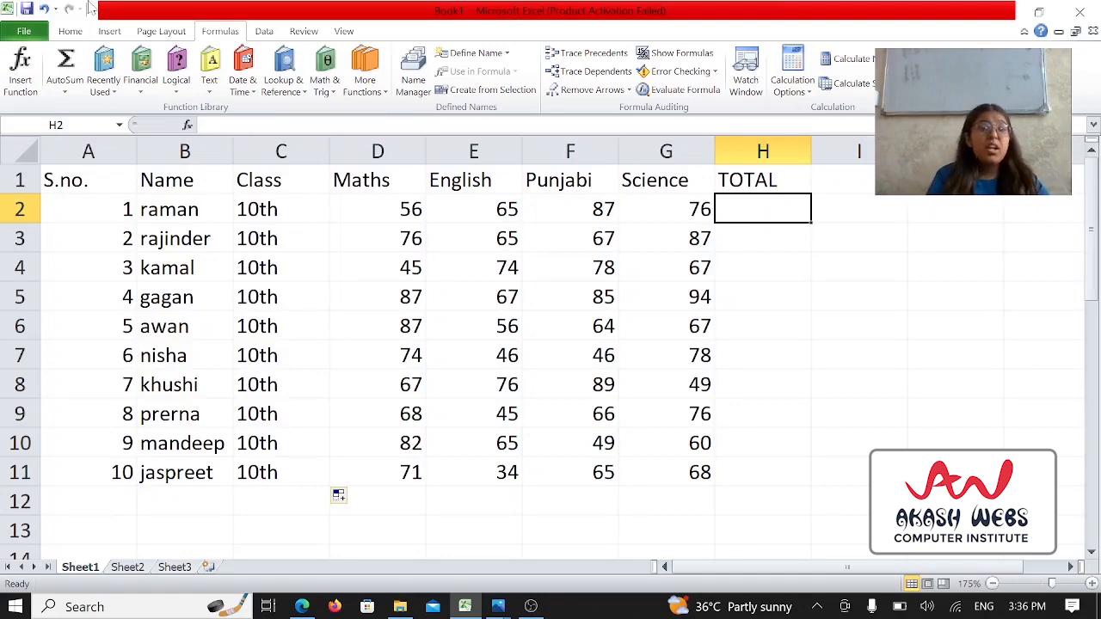
double_click(219, 31)
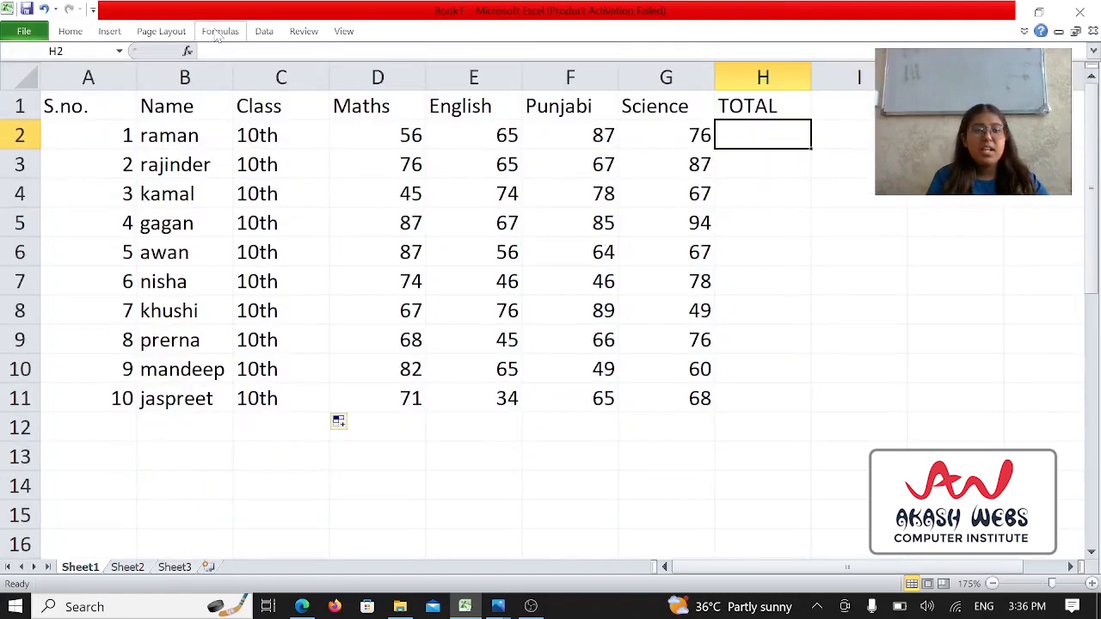
click(219, 31)
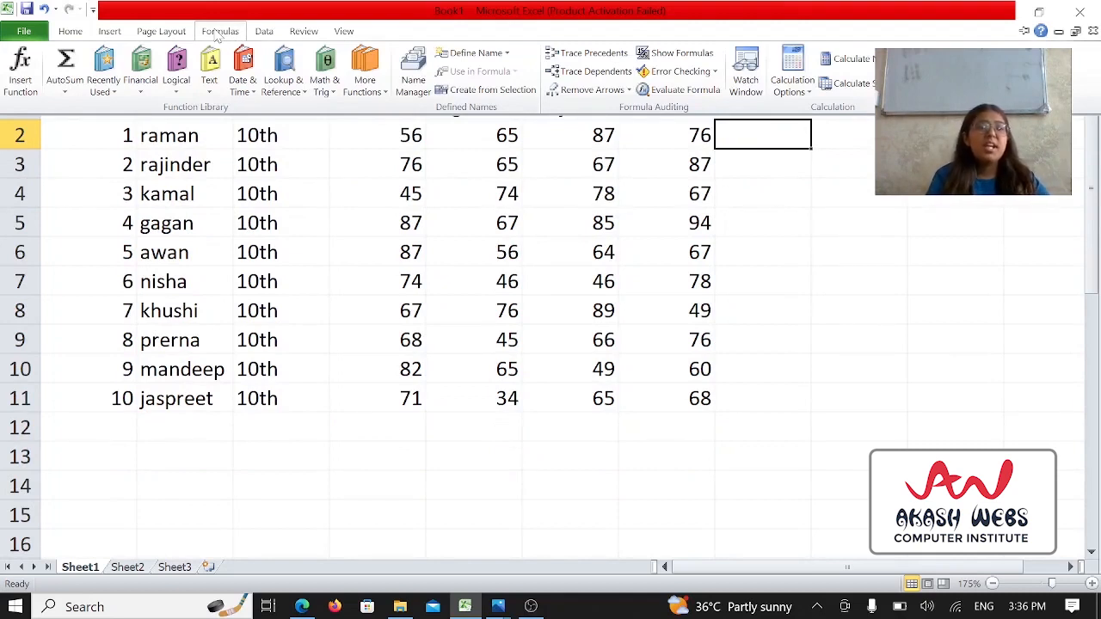
click(76, 88)
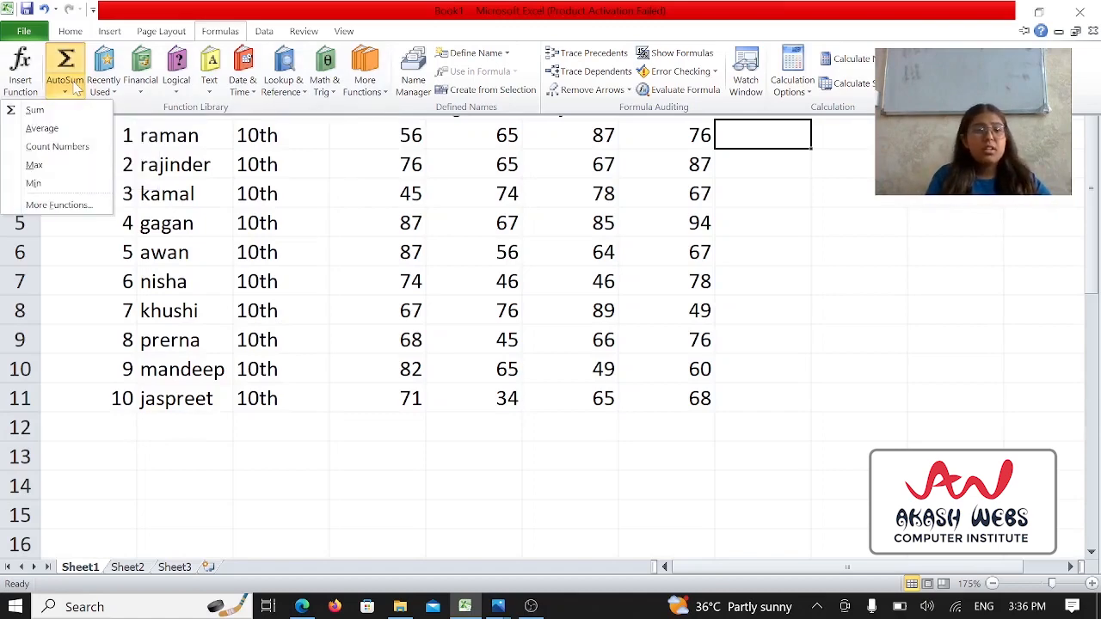
click(21, 107)
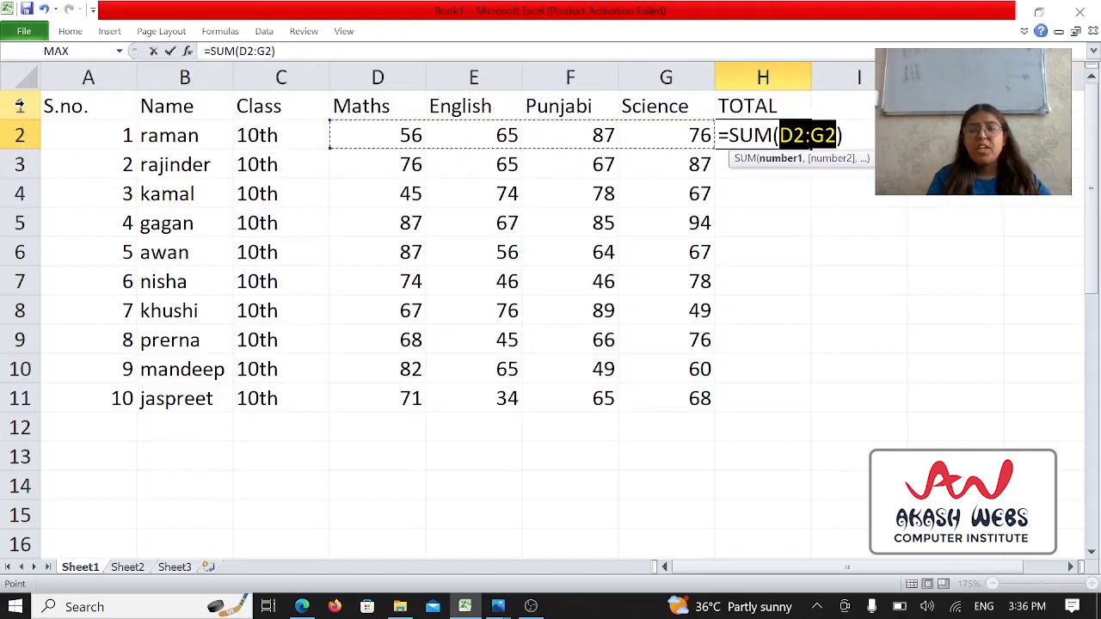
key(Return)
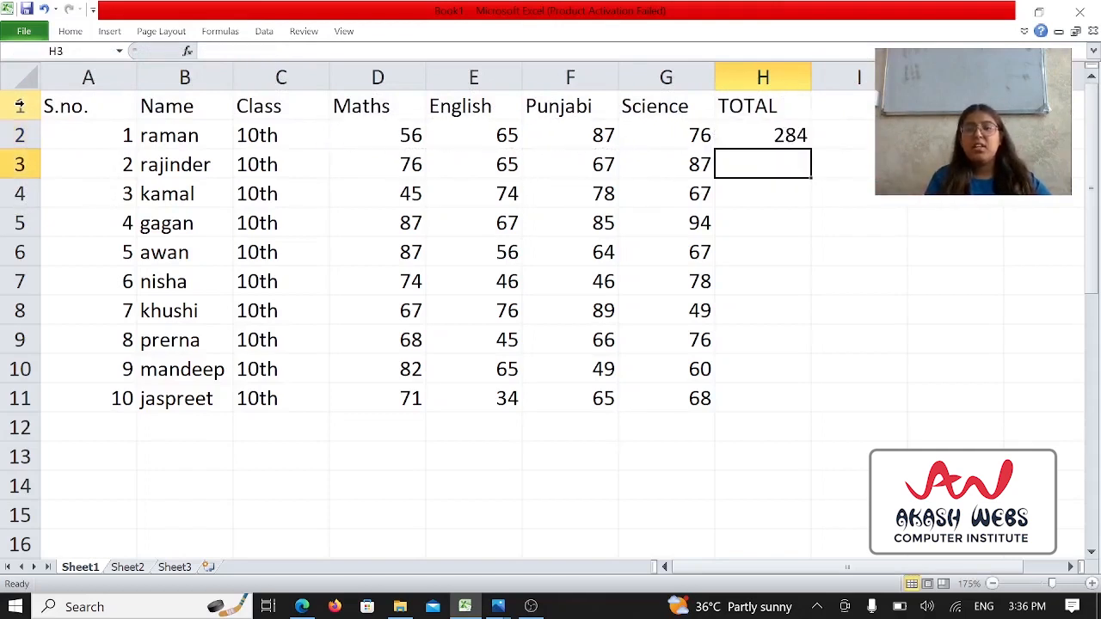
Insert the AutoSum of D2:G2 in H2 once more, closing the help window that opens meanwhile
click(773, 133)
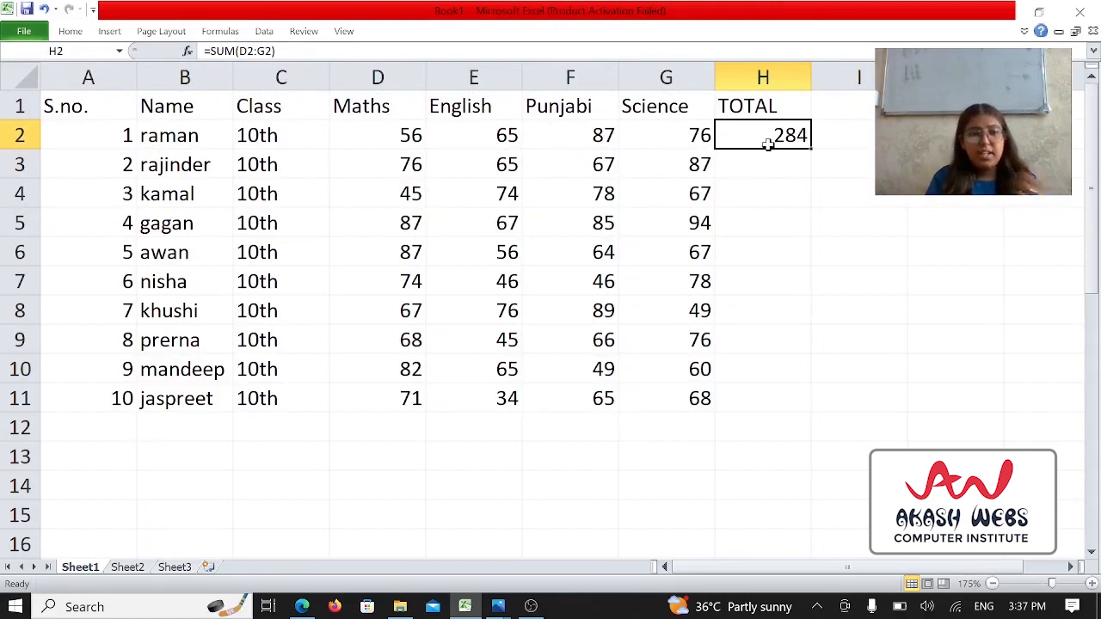
click(219, 32)
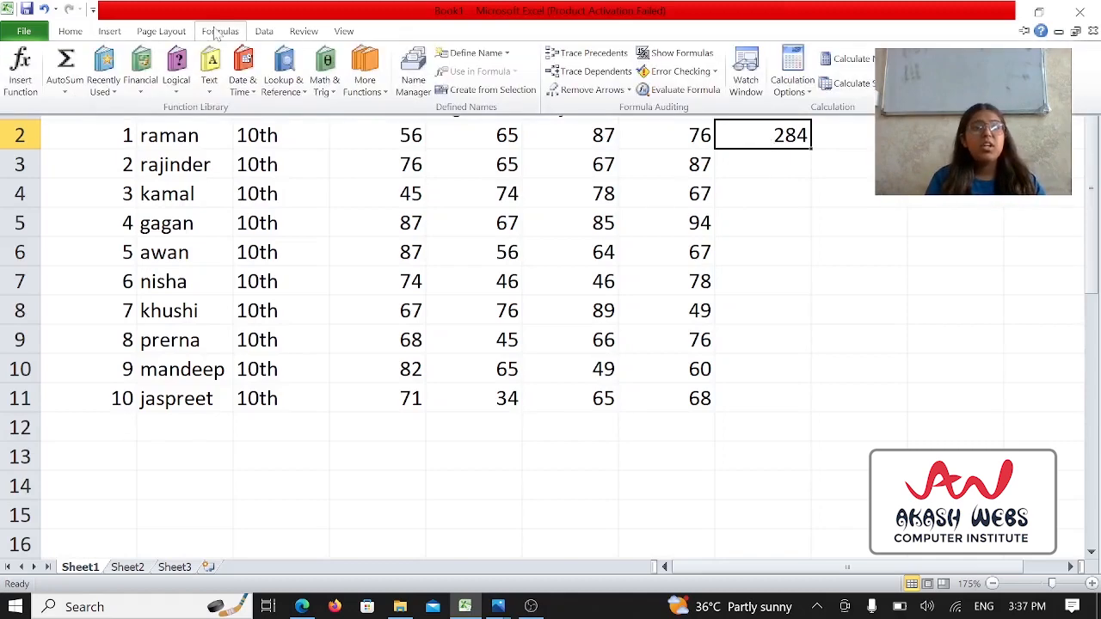
click(53, 62)
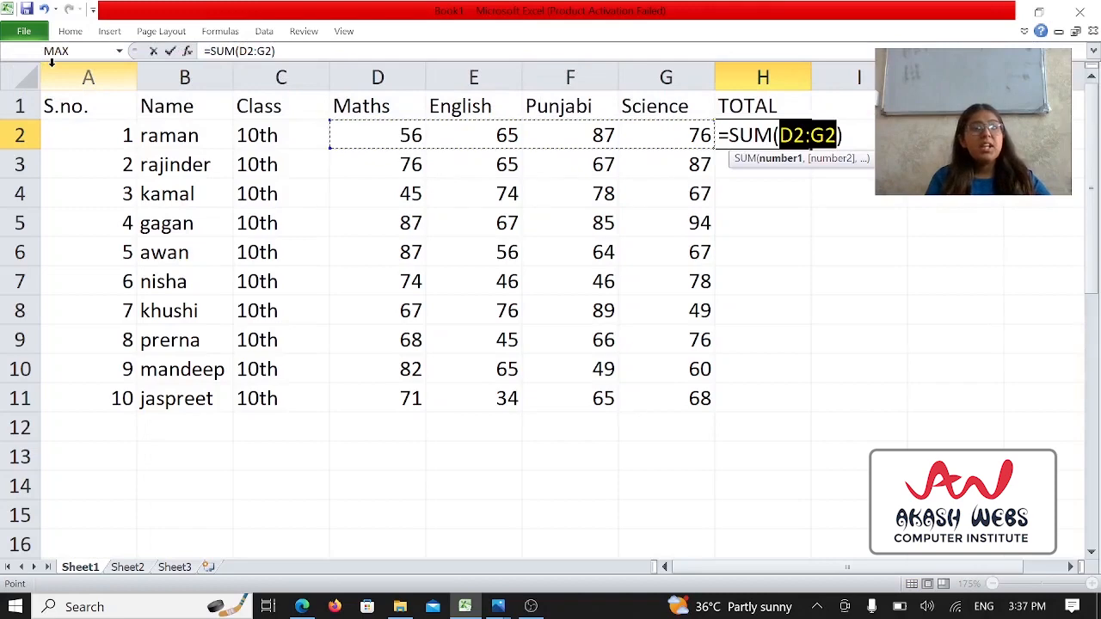
click(219, 33)
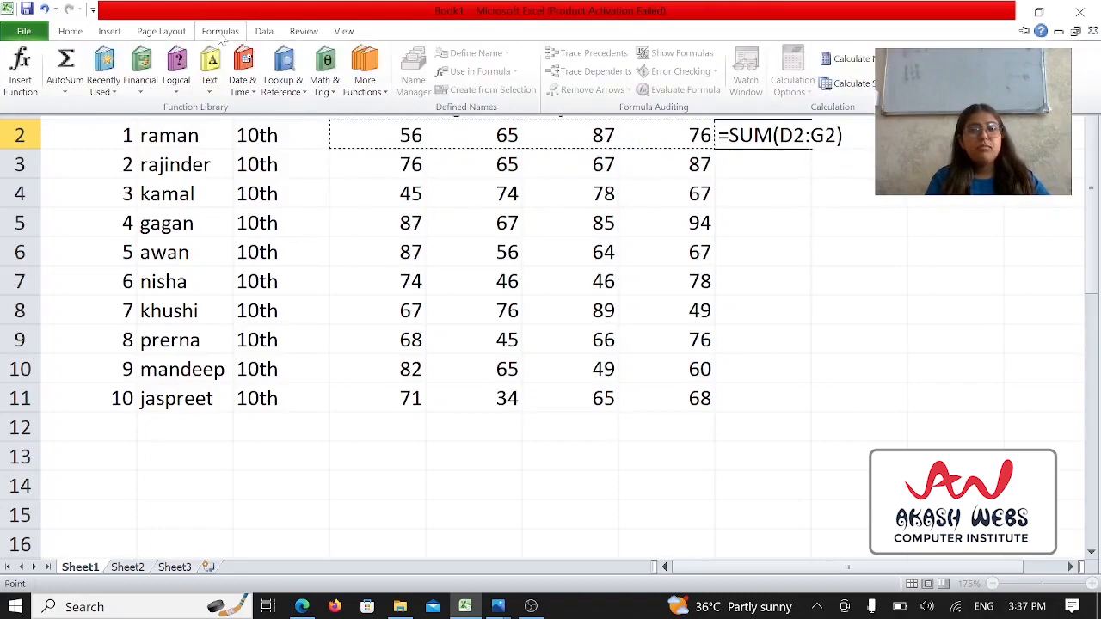
click(714, 162)
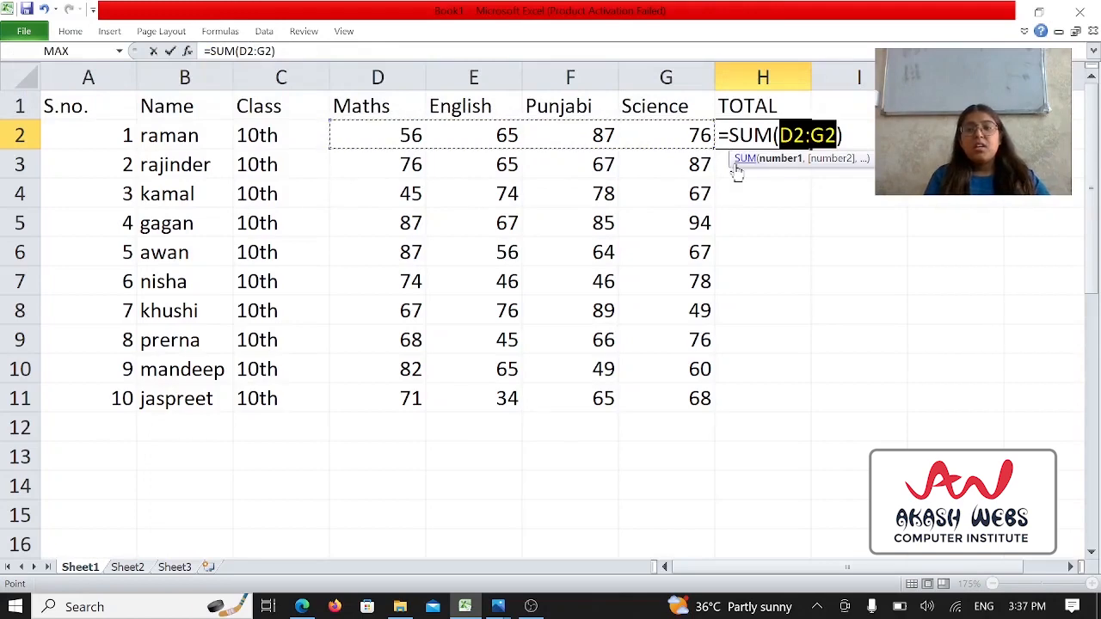
key(F1)
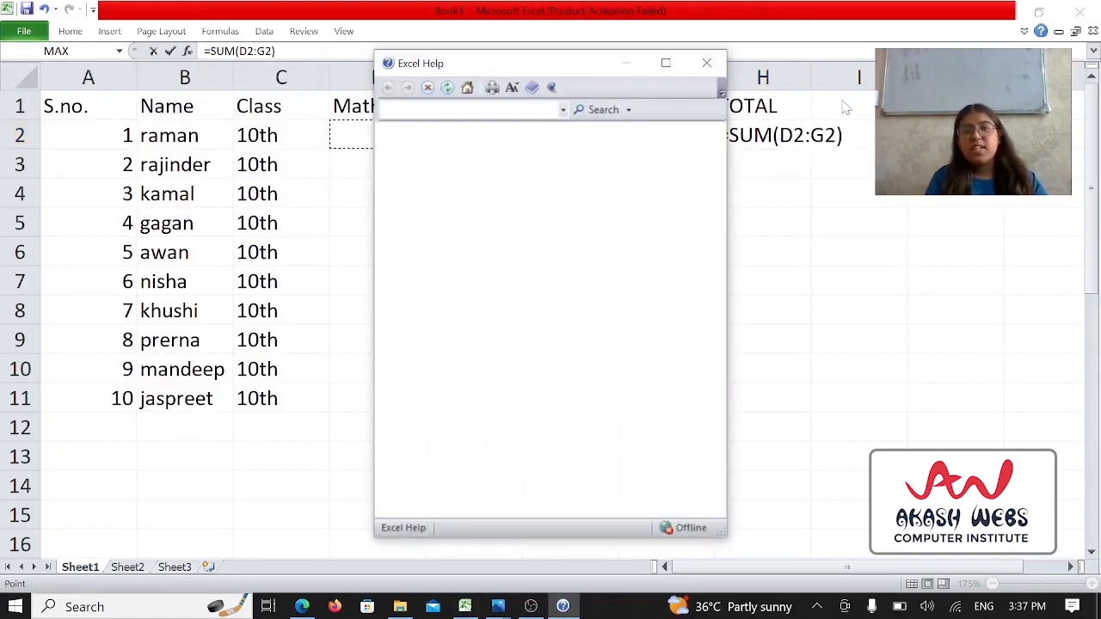
click(705, 64)
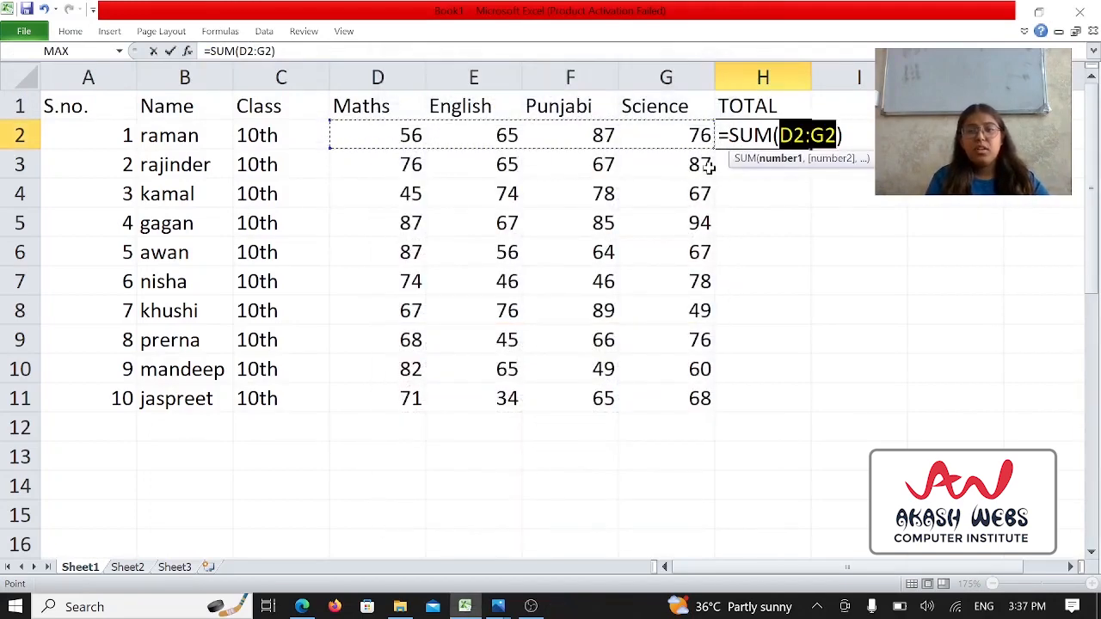
key(Return)
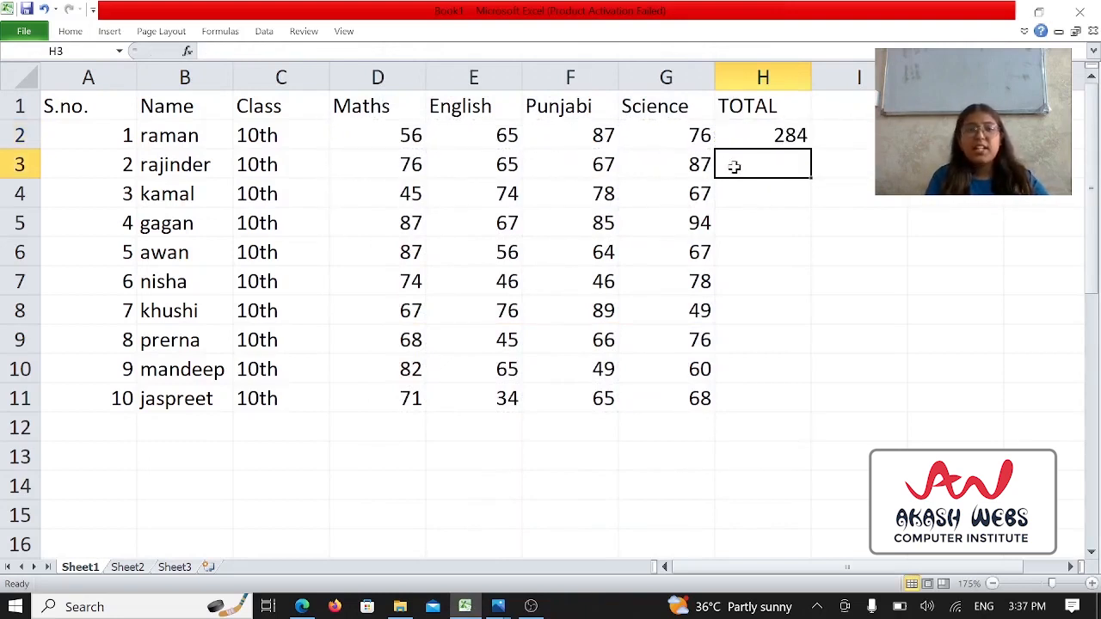
Total the second student's marks in H3 with an AutoSum of D3:G3
click(234, 32)
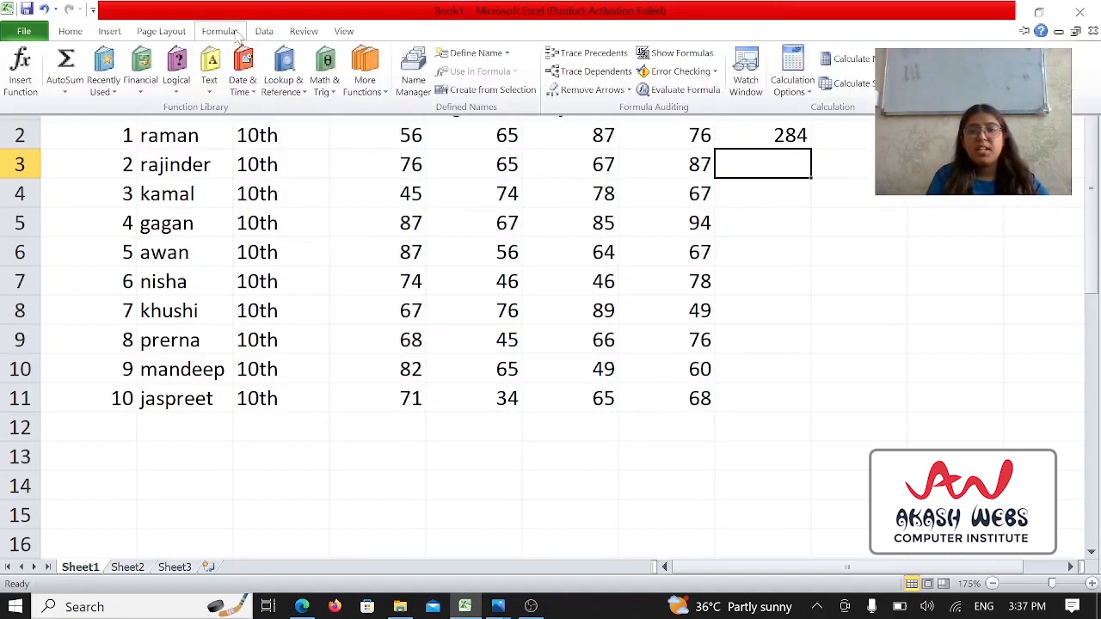
click(62, 69)
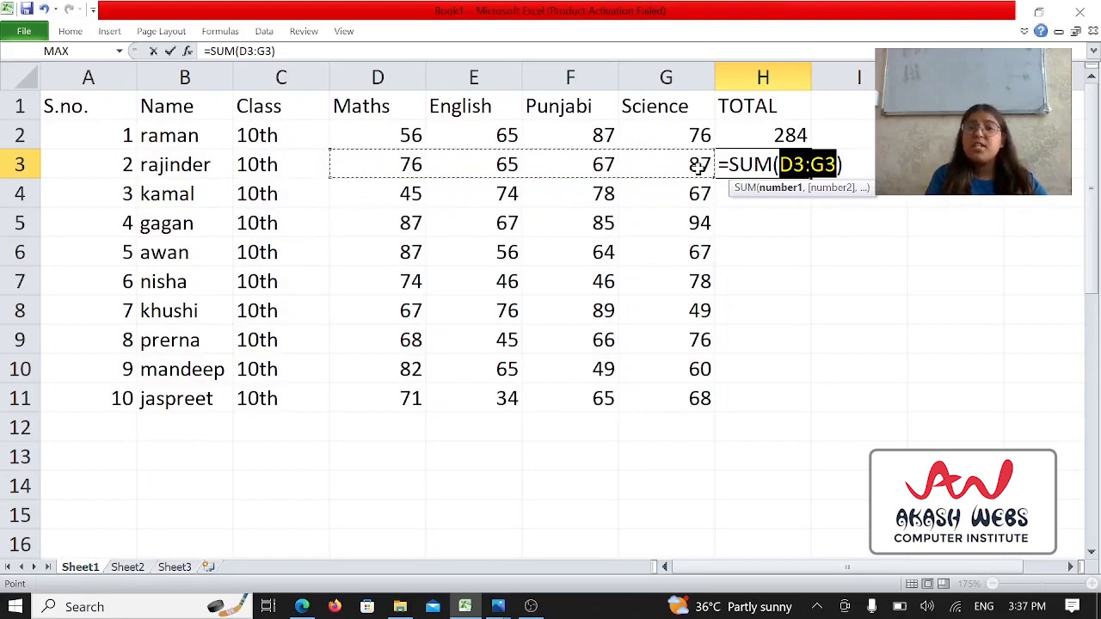
key(Return)
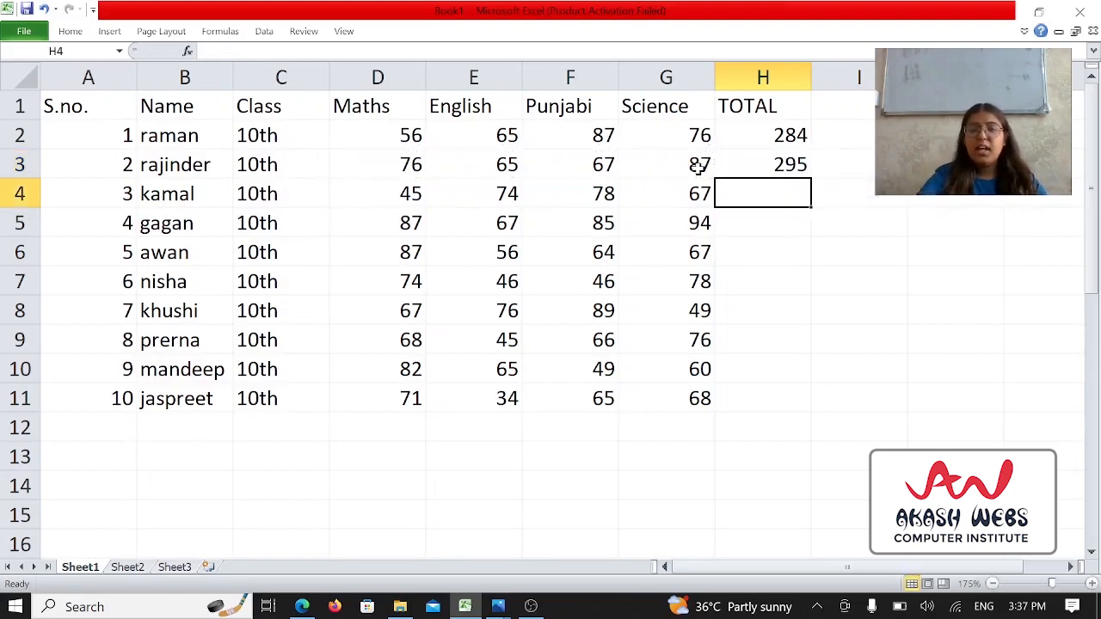